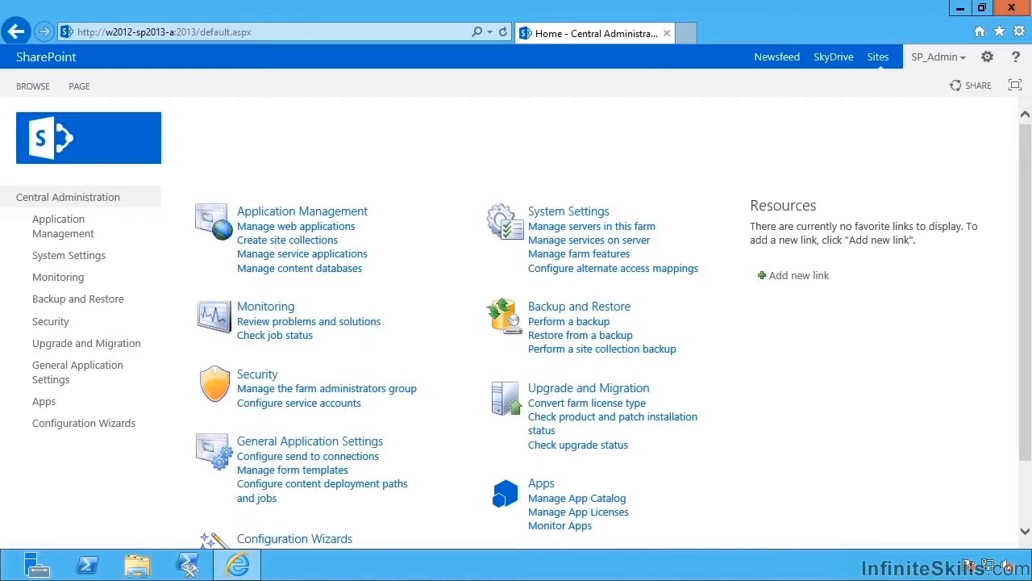
pyautogui.click(592, 307)
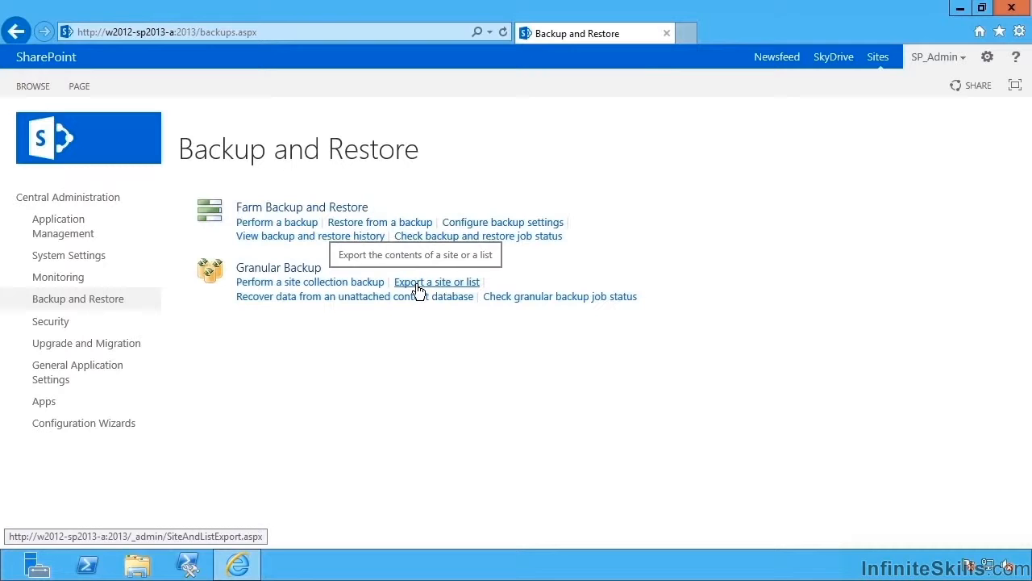
pyautogui.click(331, 284)
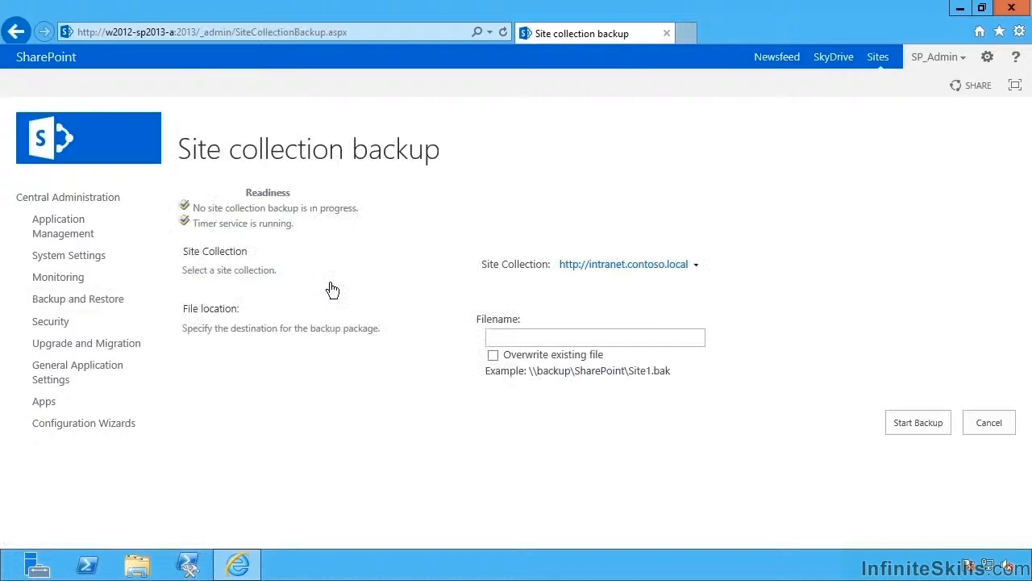
pyautogui.click(696, 265)
pyautogui.click(674, 290)
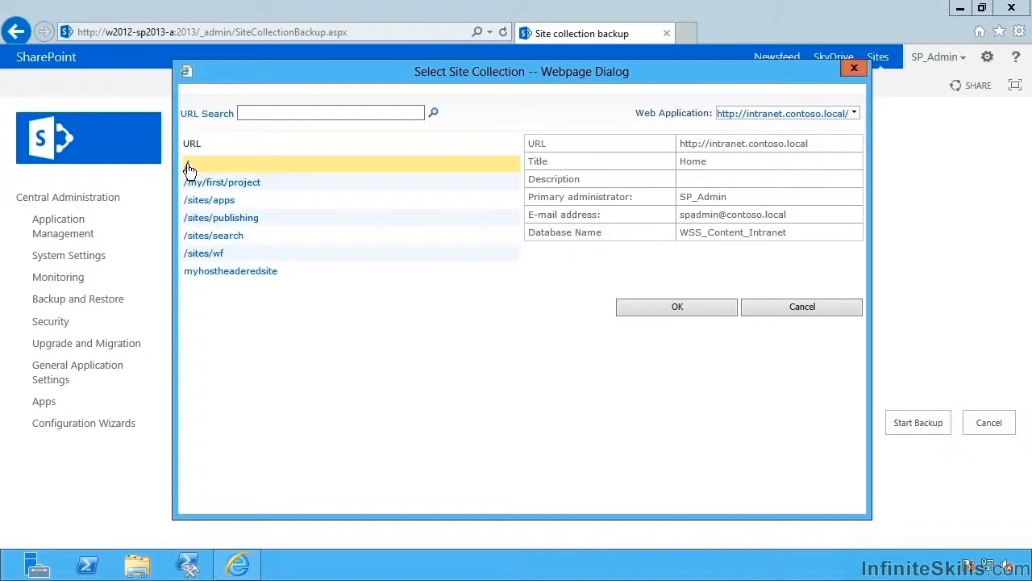
pyautogui.click(701, 311)
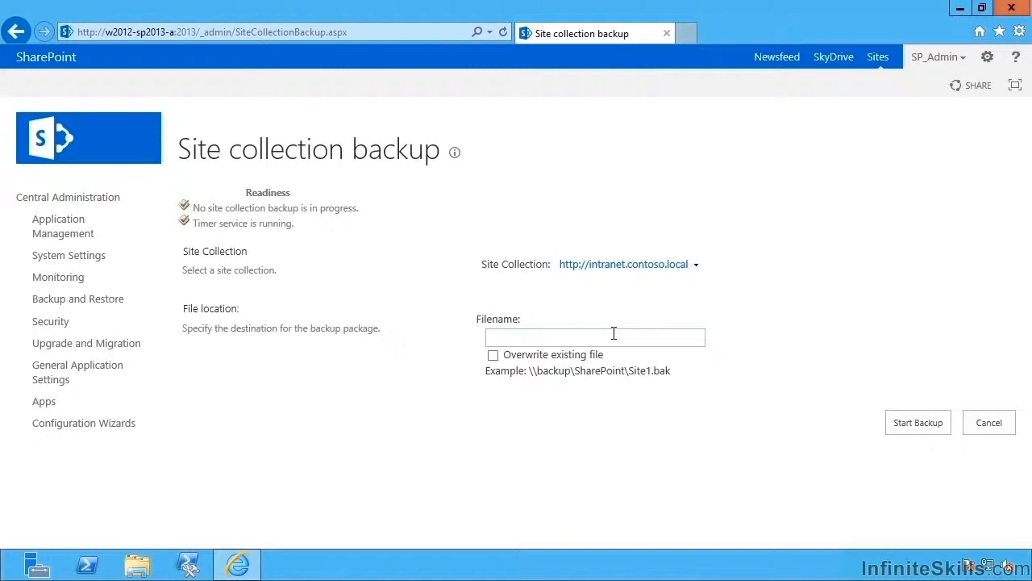
# - Back up the site collection to \\w2012-sp2013-a\backup\intranet.bak and refresh the job status until it finishes
pyautogui.write('\\\\w2012-sp2013-a\\backup')
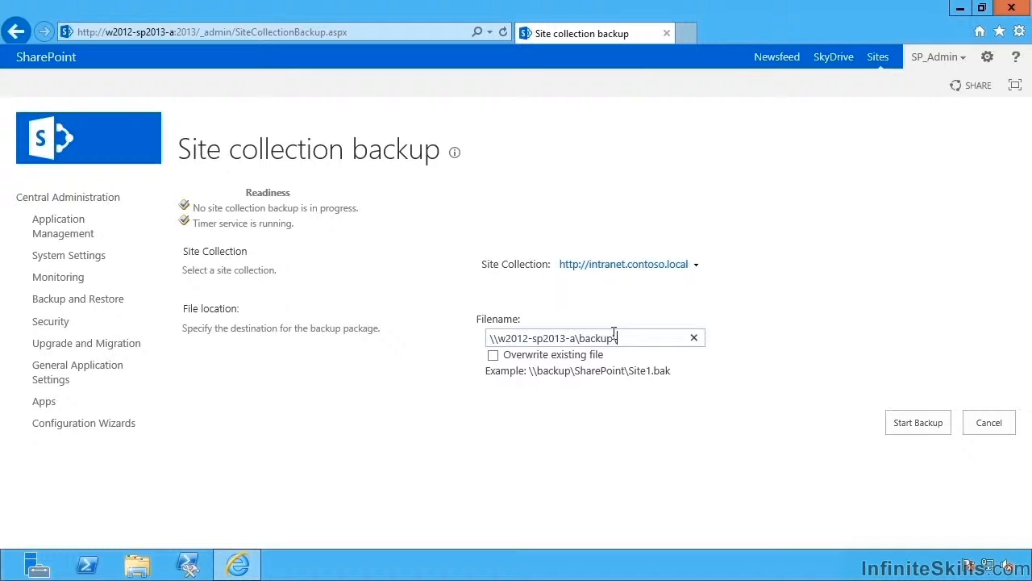
pyautogui.write('\\intranet.bak')
pyautogui.click(932, 423)
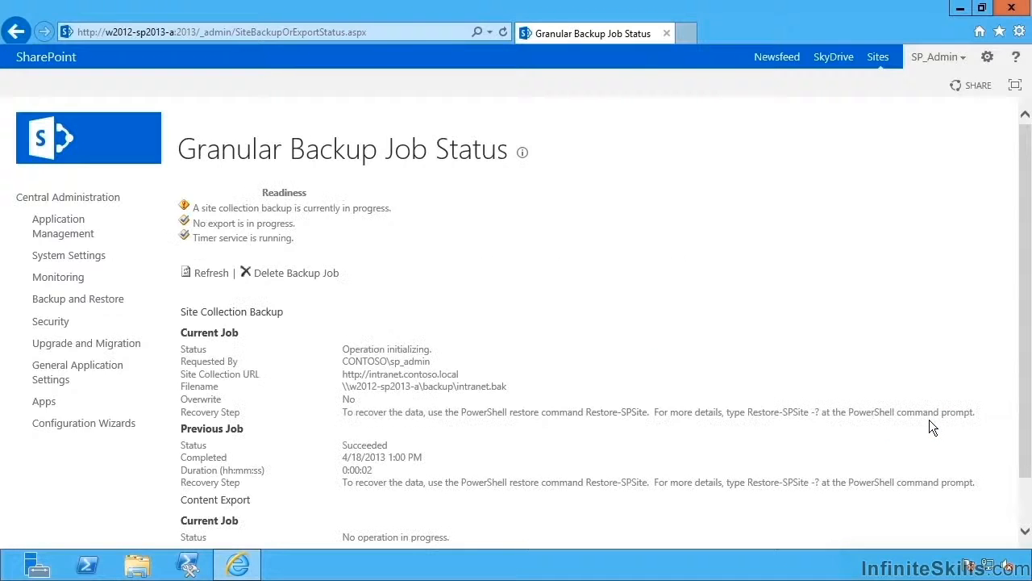
pyautogui.click(203, 279)
pyautogui.click(203, 274)
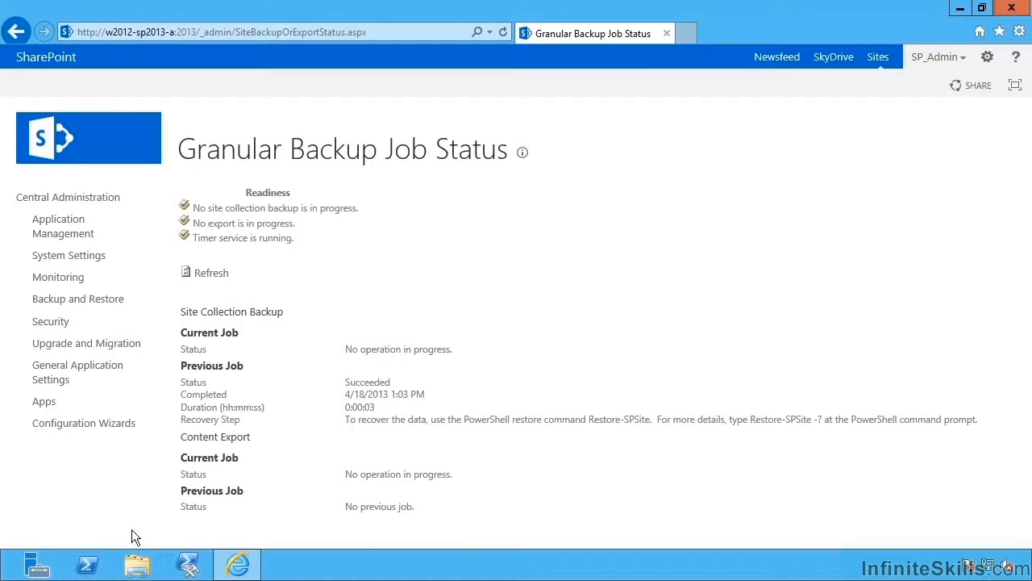
# - Check the backup folder on Local Disk (C:) in File Explorer for the intranet.bak file, then close the window
pyautogui.click(137, 564)
pyautogui.click(257, 330)
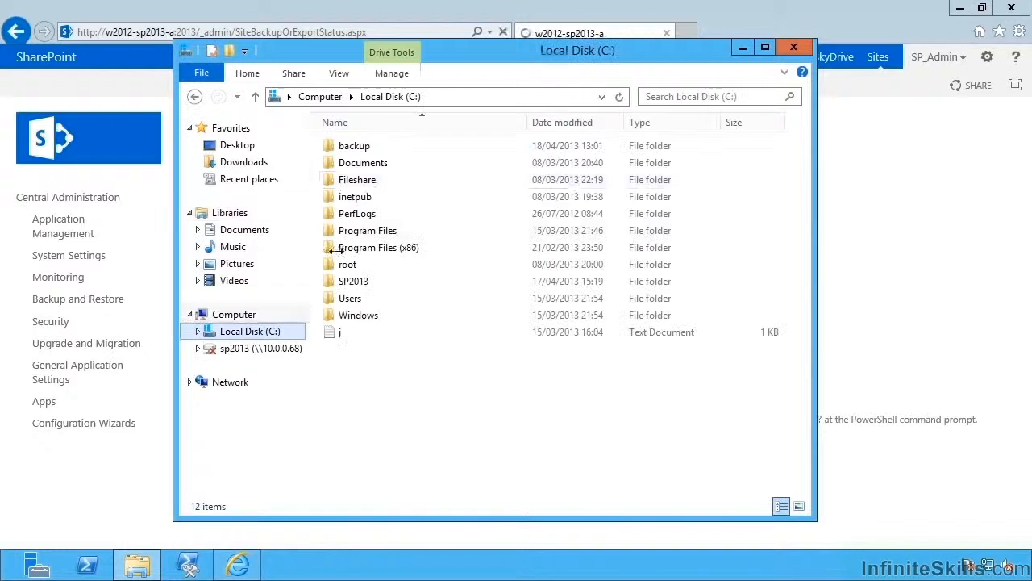
pyautogui.doubleClick(359, 145)
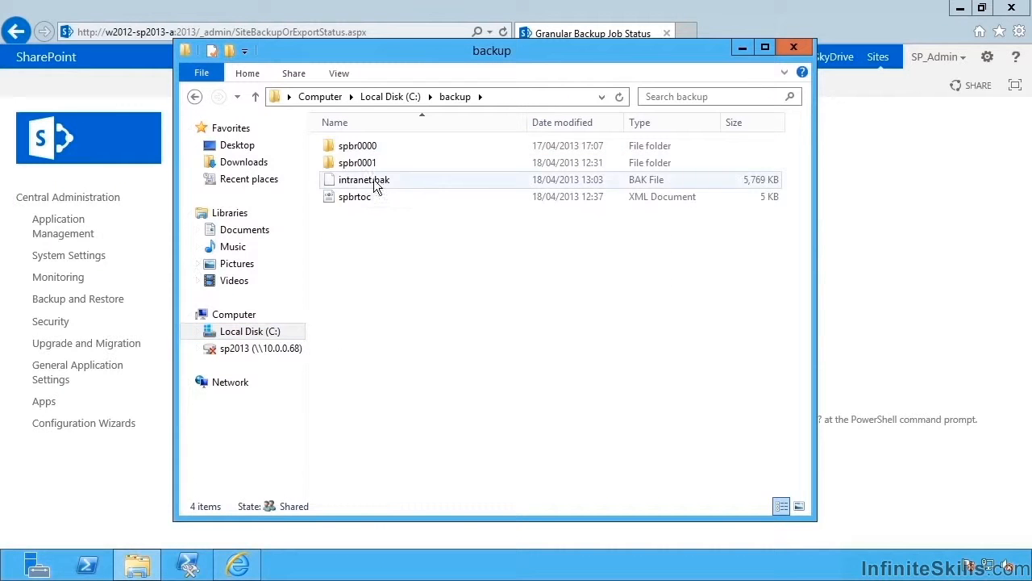
pyautogui.click(375, 184)
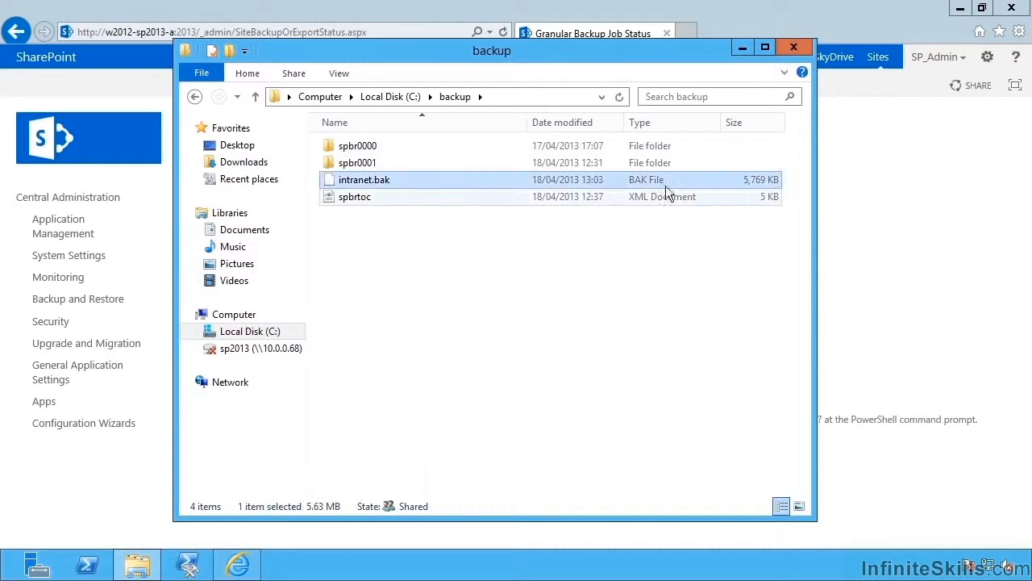
pyautogui.click(795, 48)
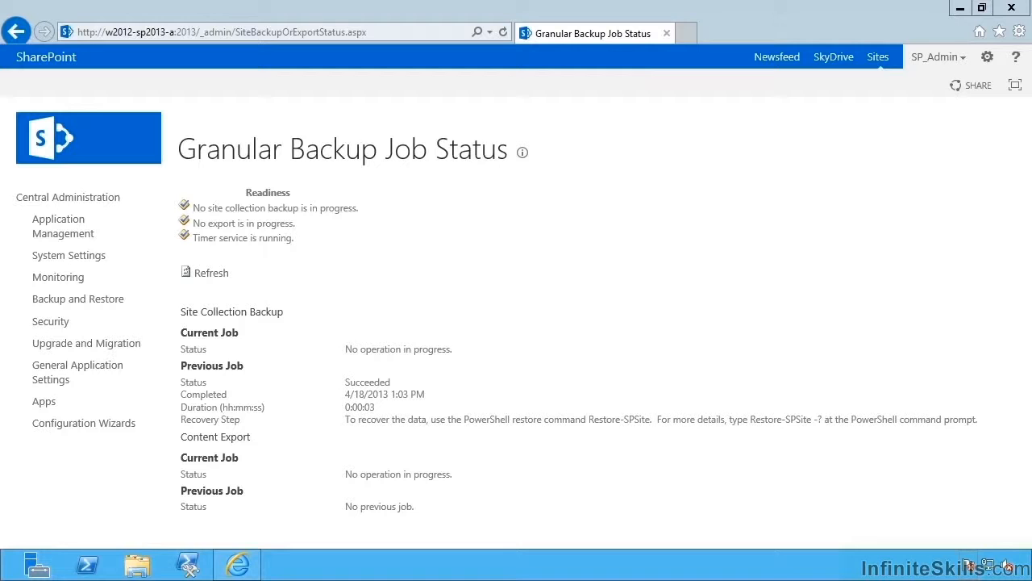
# - Open the site or list export page and set the export filename to \\w2012-sp2013-a\backup\intranet.cmp
pyautogui.click(81, 197)
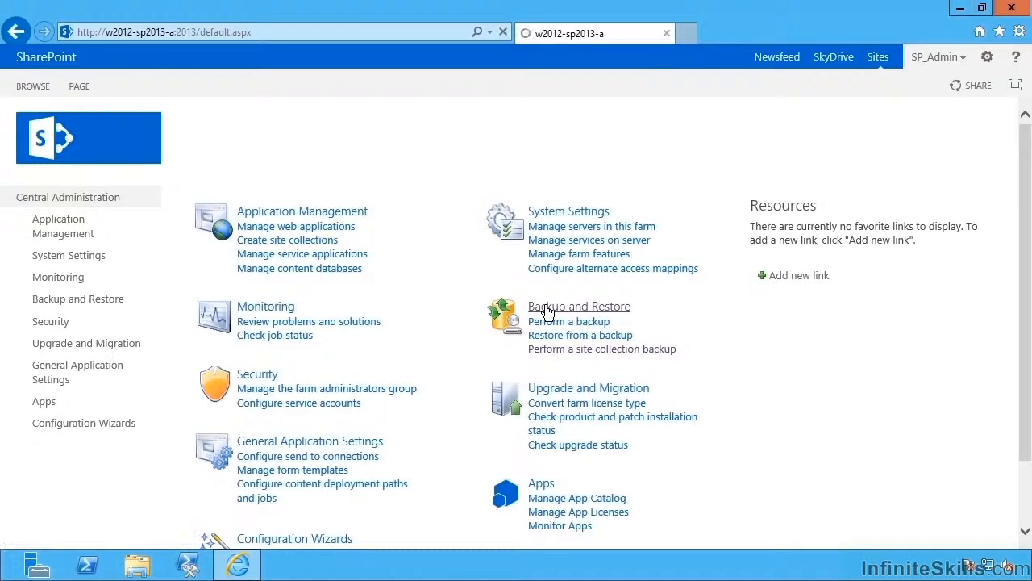
pyautogui.click(547, 311)
pyautogui.click(414, 286)
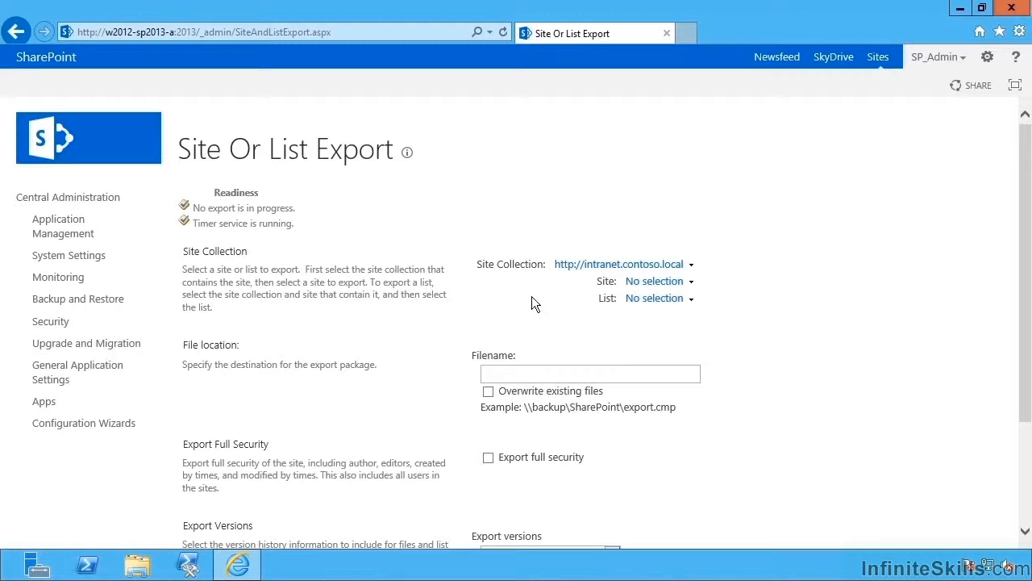
pyautogui.click(546, 370)
pyautogui.write('\\\\w2012-sp2013-a\\backup\\intranet.bak')
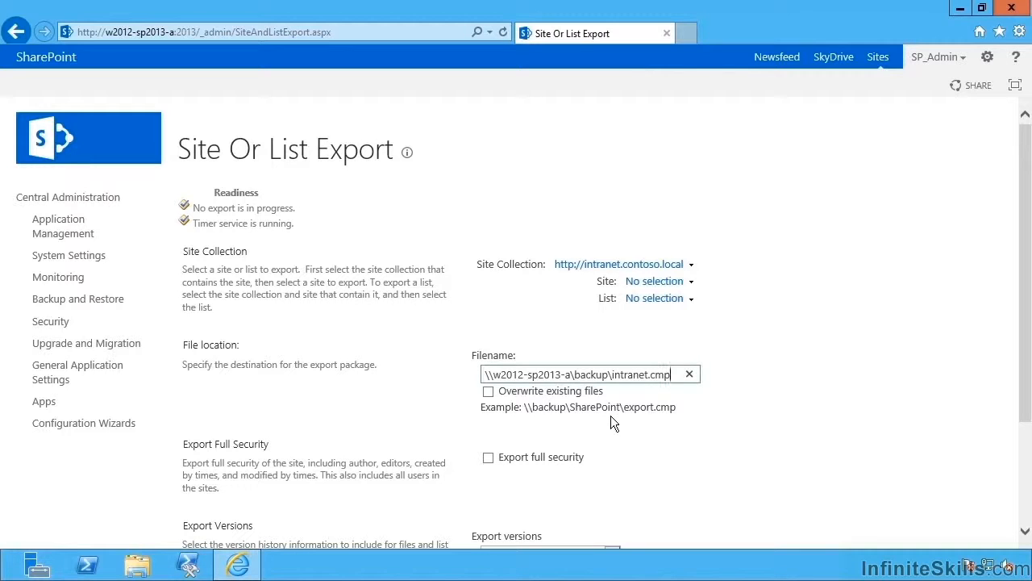
# - Include full security in the export and review the version choices, keeping All Versions
pyautogui.scroll(-1, 572, 469)
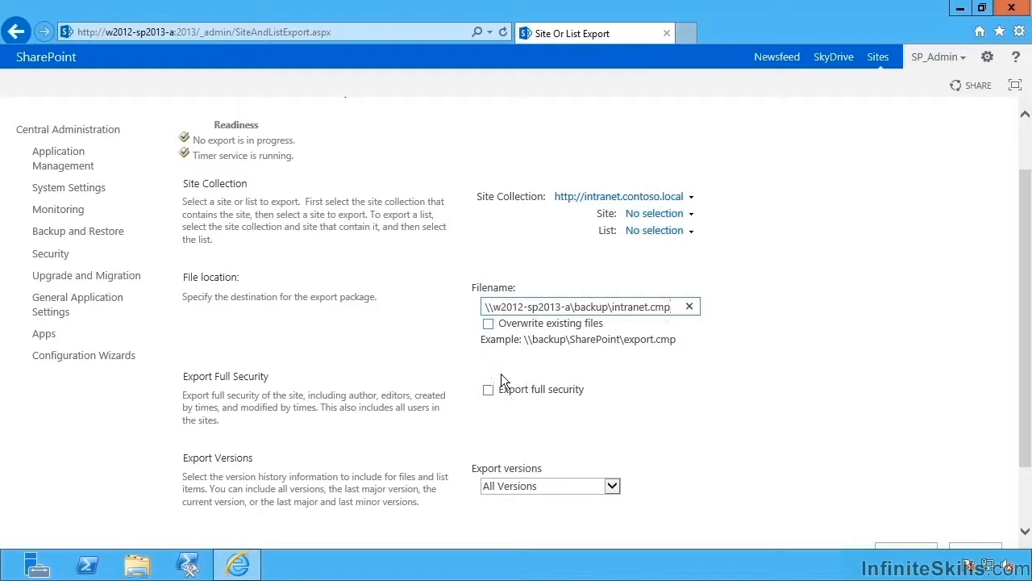
pyautogui.click(488, 389)
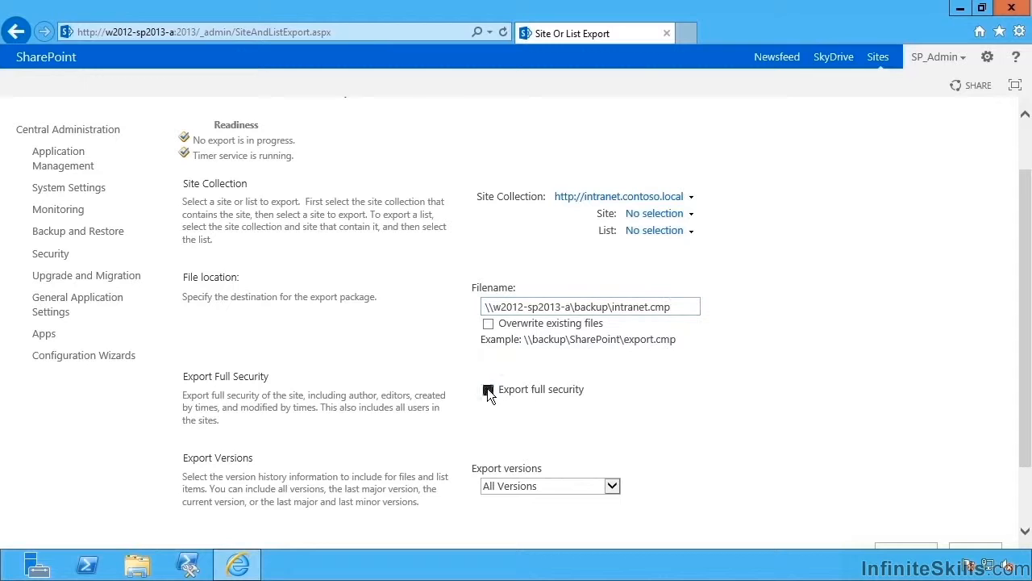
pyautogui.click(551, 487)
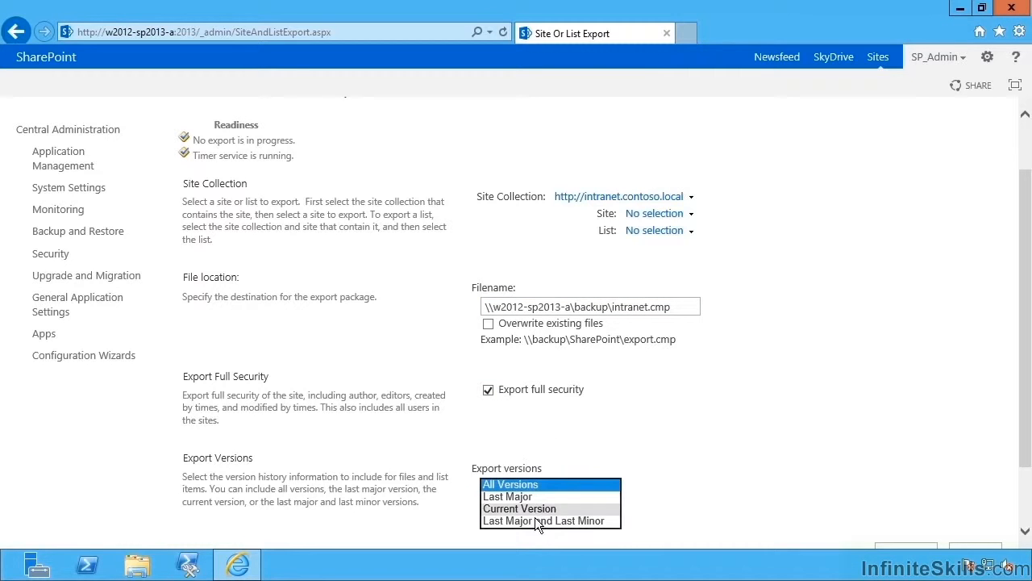
pyautogui.click(741, 439)
# - Select the root site / and its Documents list as the content to export
pyautogui.click(689, 215)
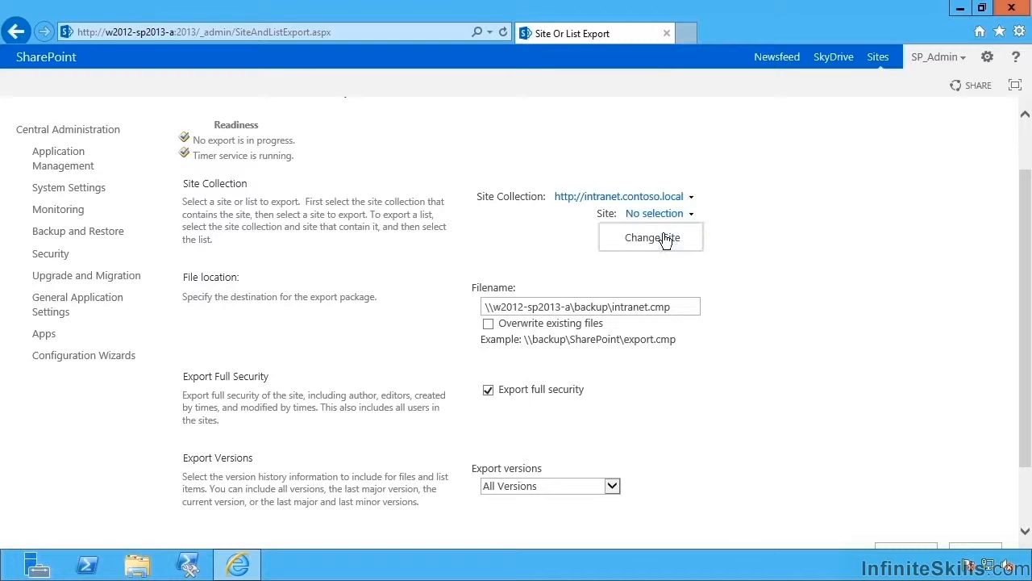
pyautogui.click(663, 238)
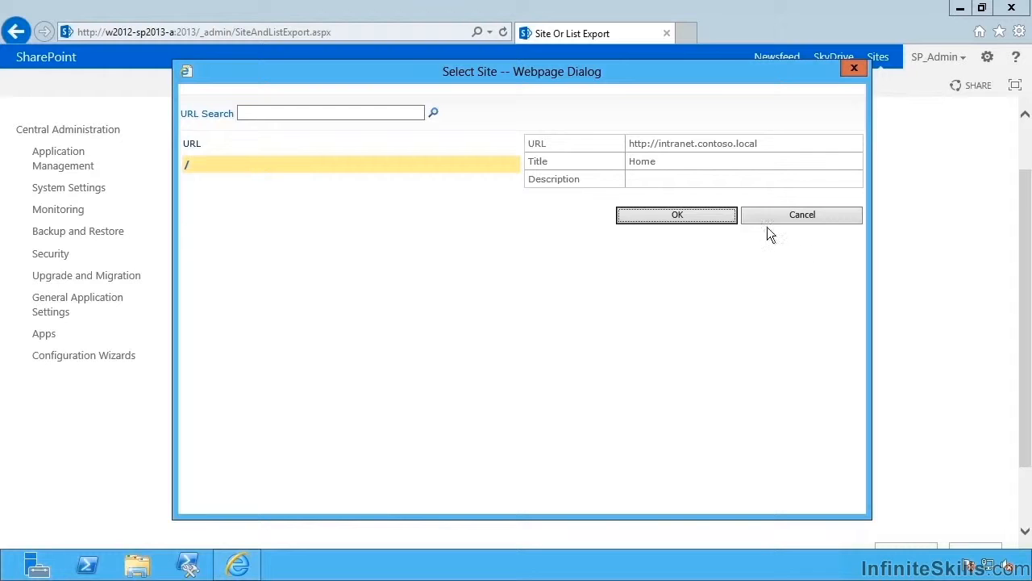
pyautogui.click(718, 211)
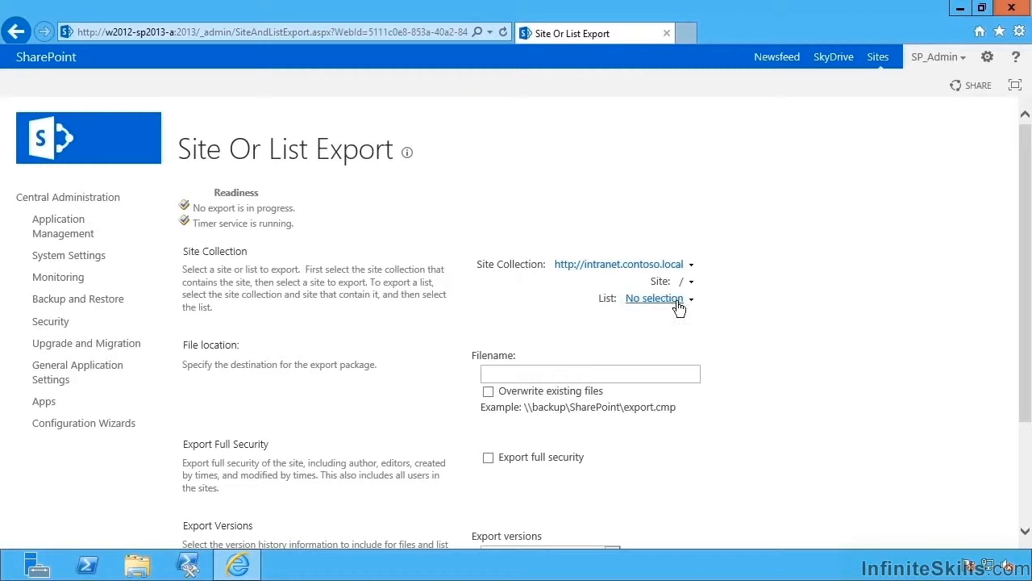
pyautogui.click(686, 301)
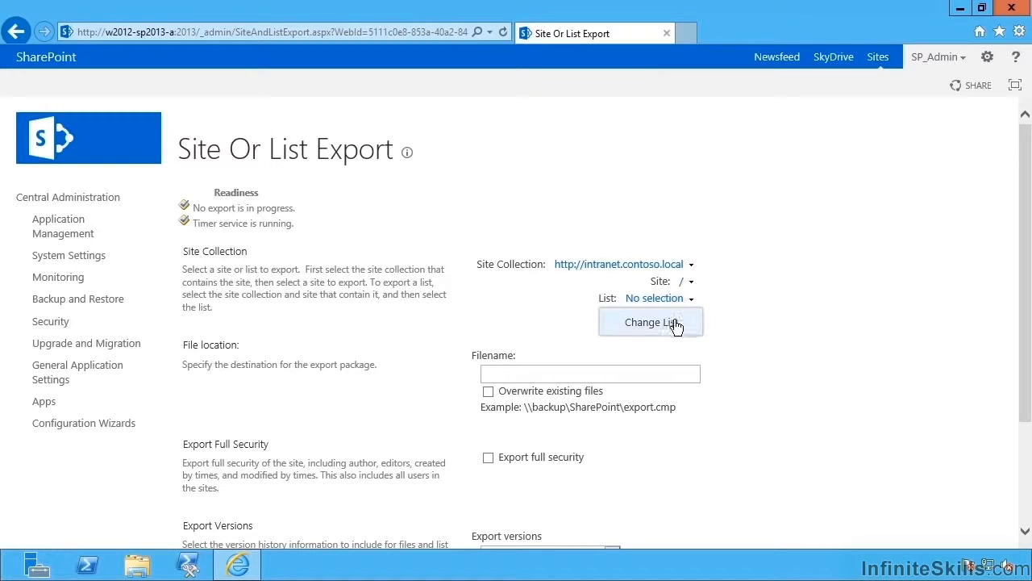
pyautogui.click(677, 321)
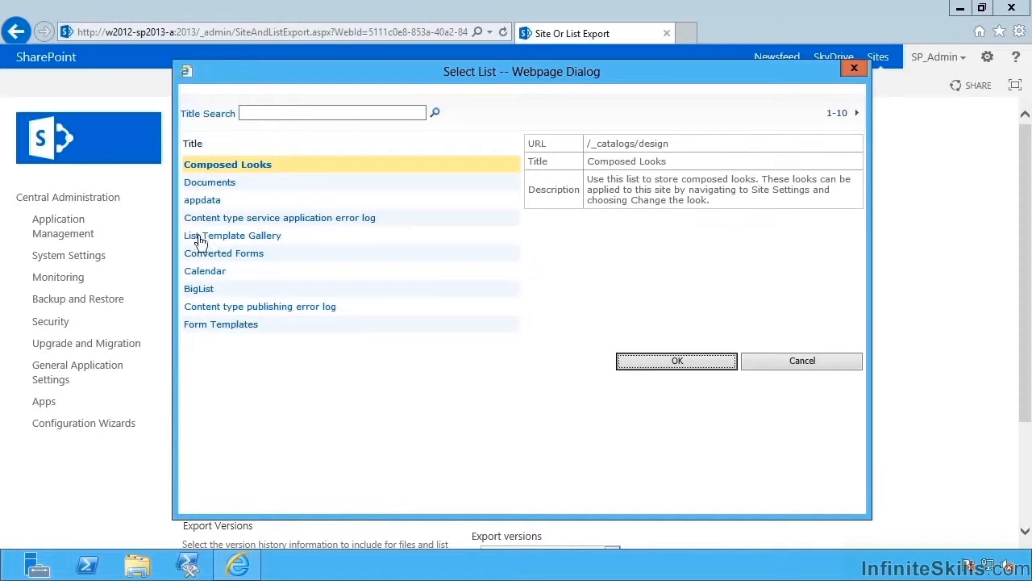
pyautogui.click(205, 185)
pyautogui.click(717, 362)
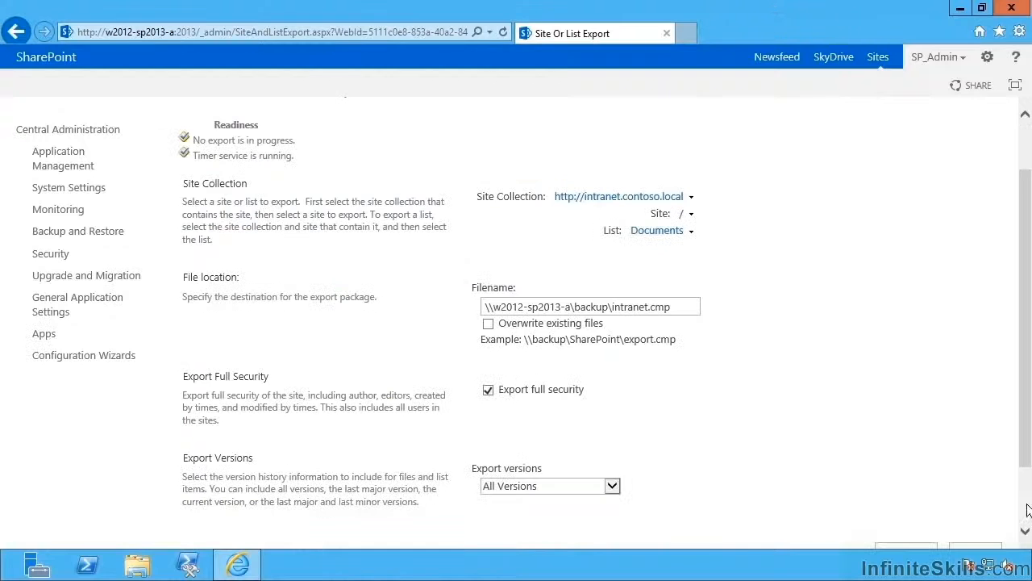
# - Start the export of the Documents list and refresh the job status until it finishes
pyautogui.scroll(-2, 1007, 496)
pyautogui.click(918, 475)
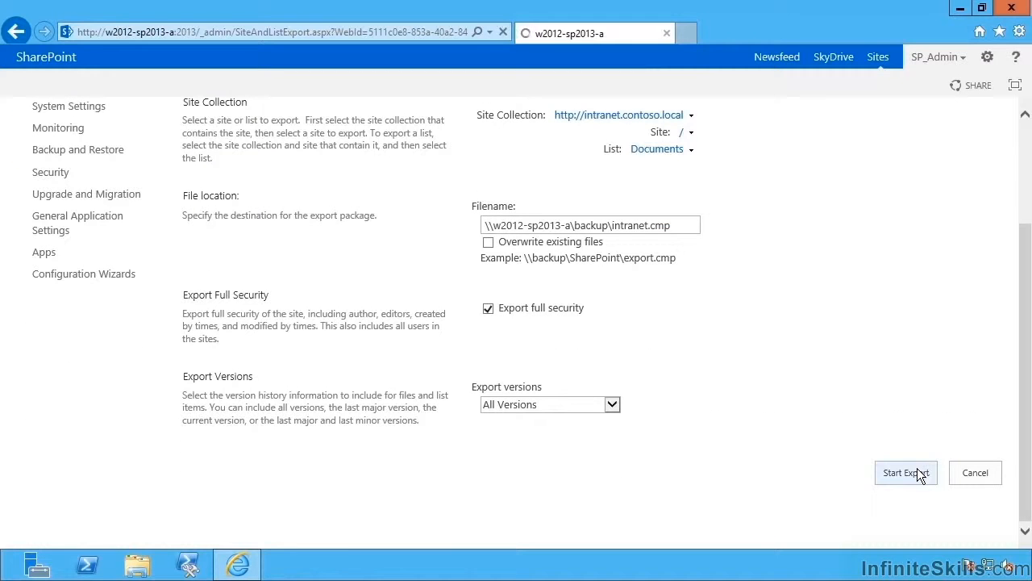
pyautogui.click(211, 276)
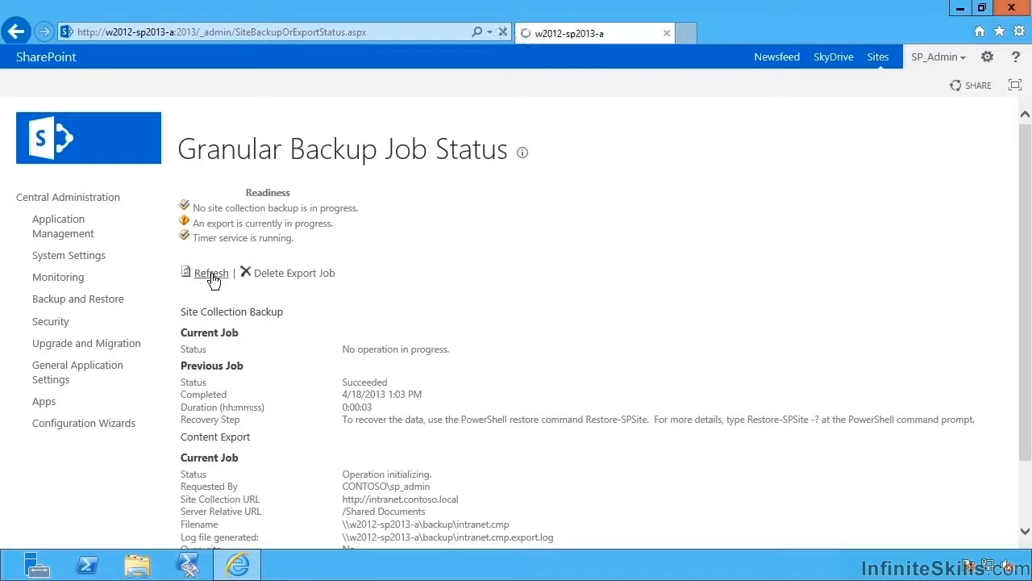
pyautogui.click(211, 276)
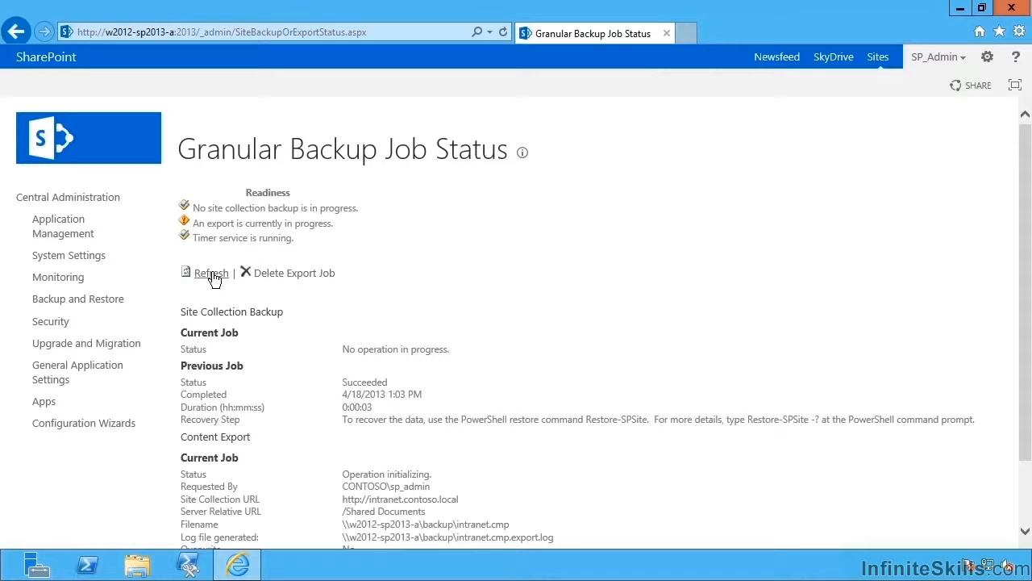
pyautogui.click(211, 274)
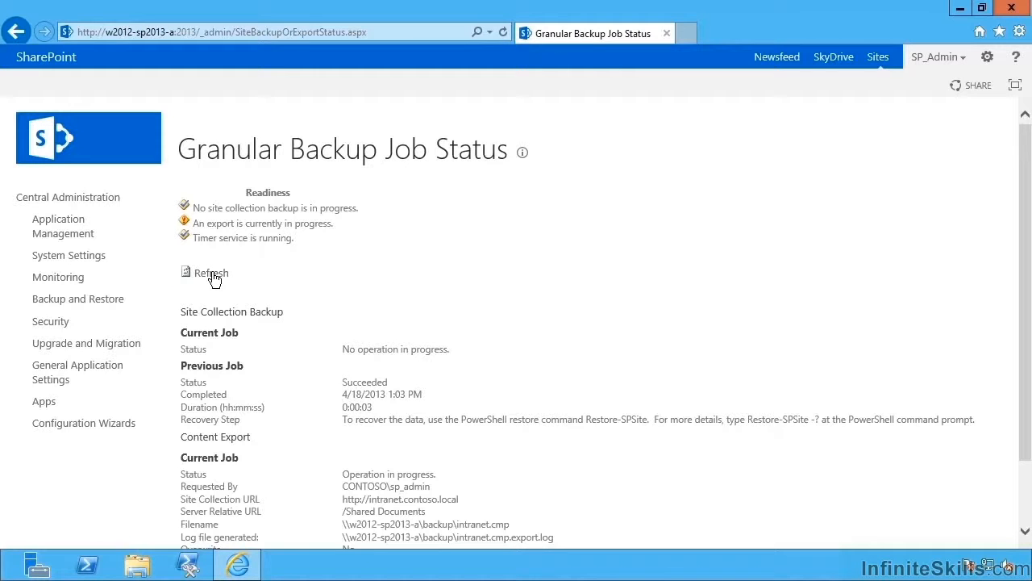
pyautogui.click(211, 275)
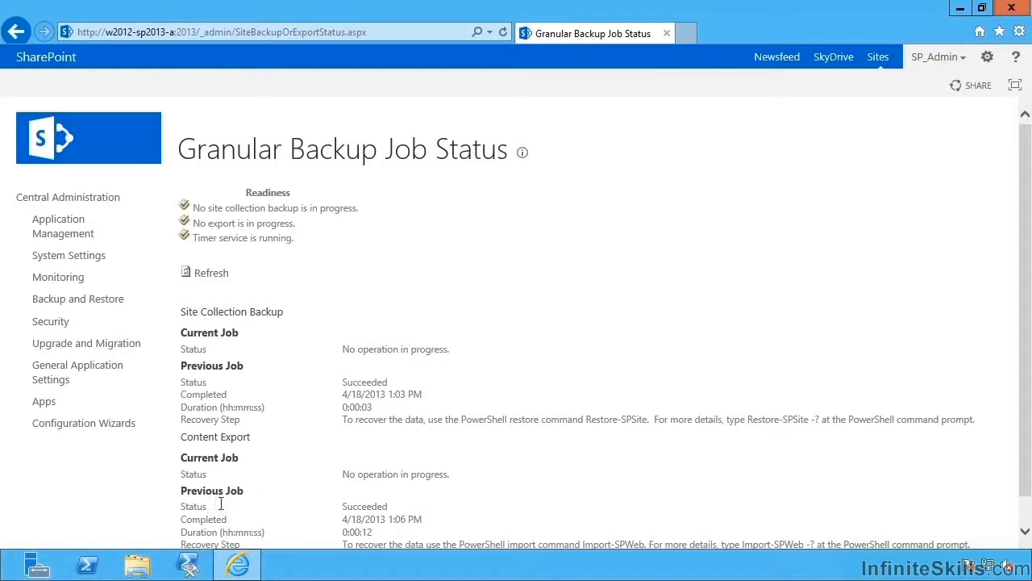
# - Check the backup folder on Local Disk (C:) in File Explorer for the intranet.cmp export file, then close the window
pyautogui.click(137, 565)
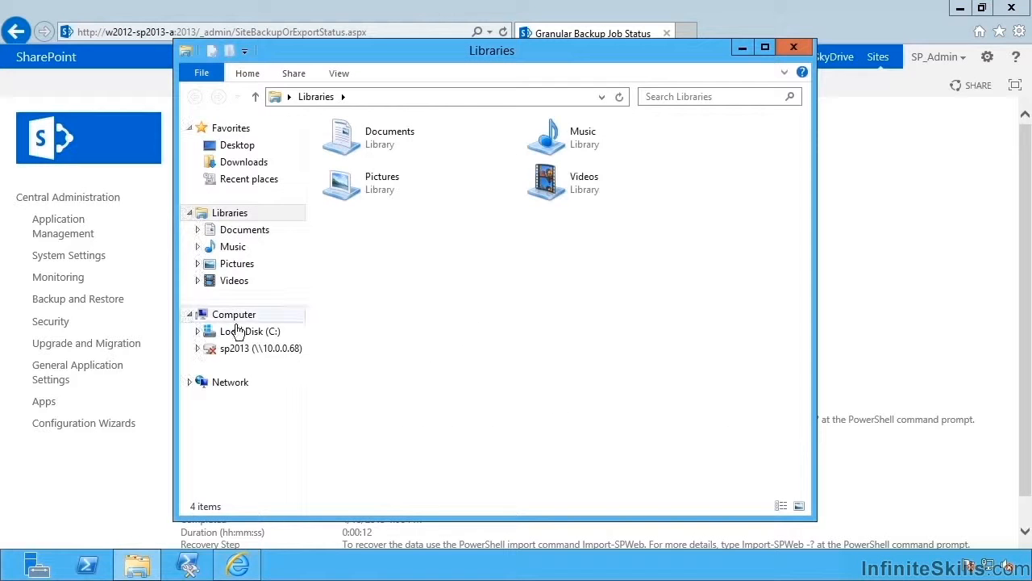
pyautogui.click(240, 330)
pyautogui.doubleClick(350, 145)
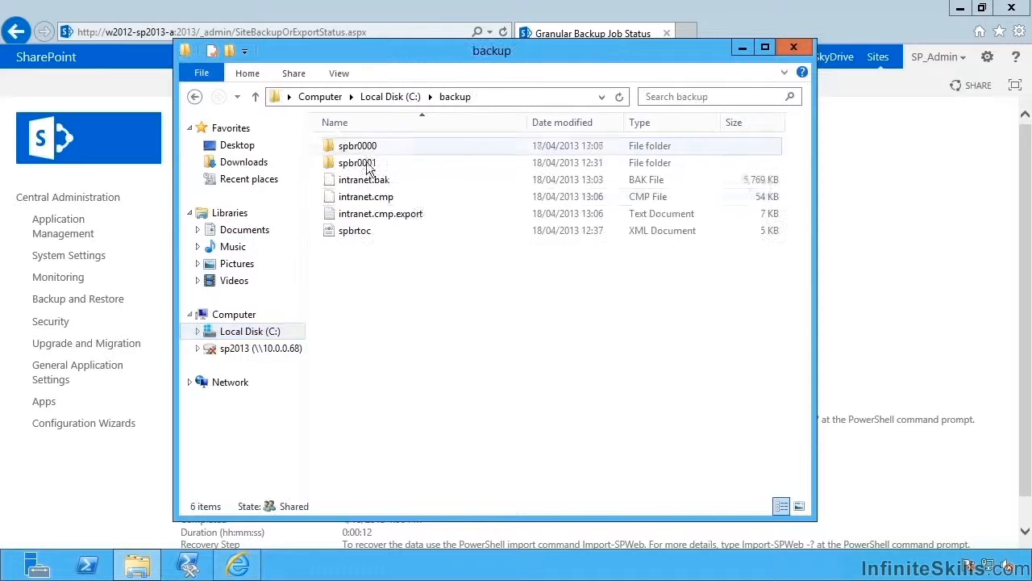
pyautogui.click(416, 198)
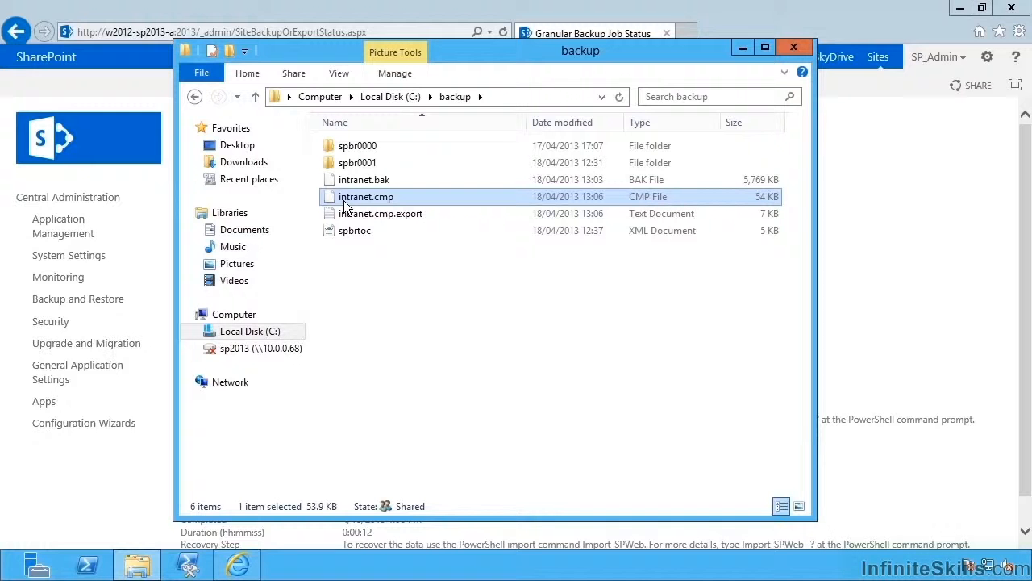
pyautogui.click(794, 48)
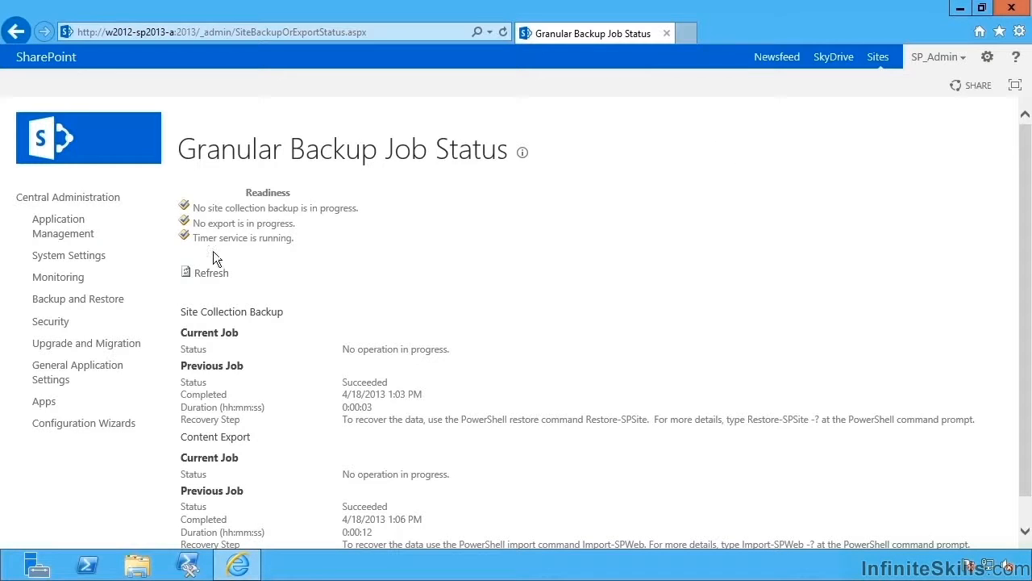
# - Open recovery from an unattached content database and connect to MyOld_Content_Intranet on W2012-SQL, keeping Windows authentication and the Browse content operation
pyautogui.click(85, 300)
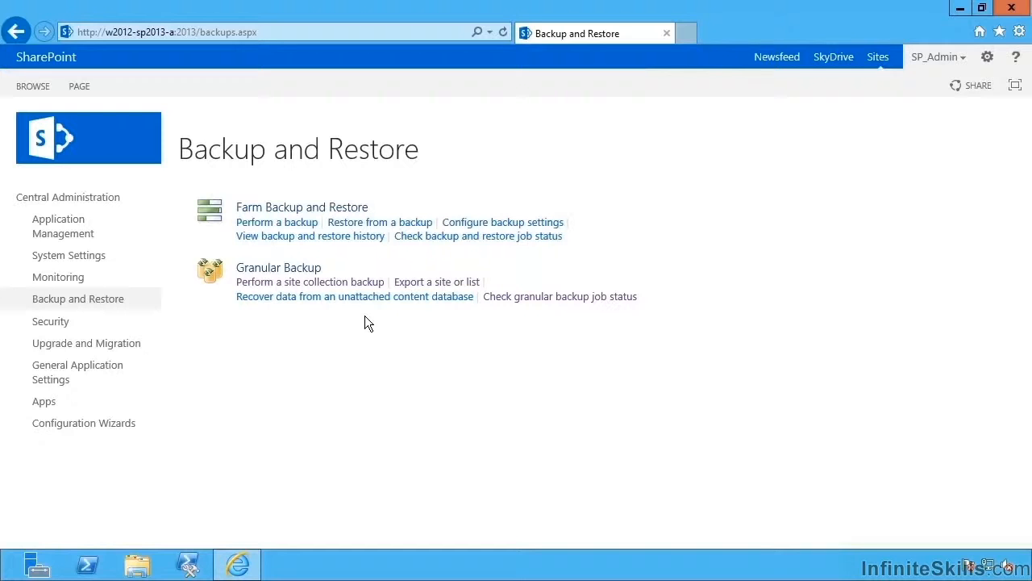
pyautogui.click(295, 300)
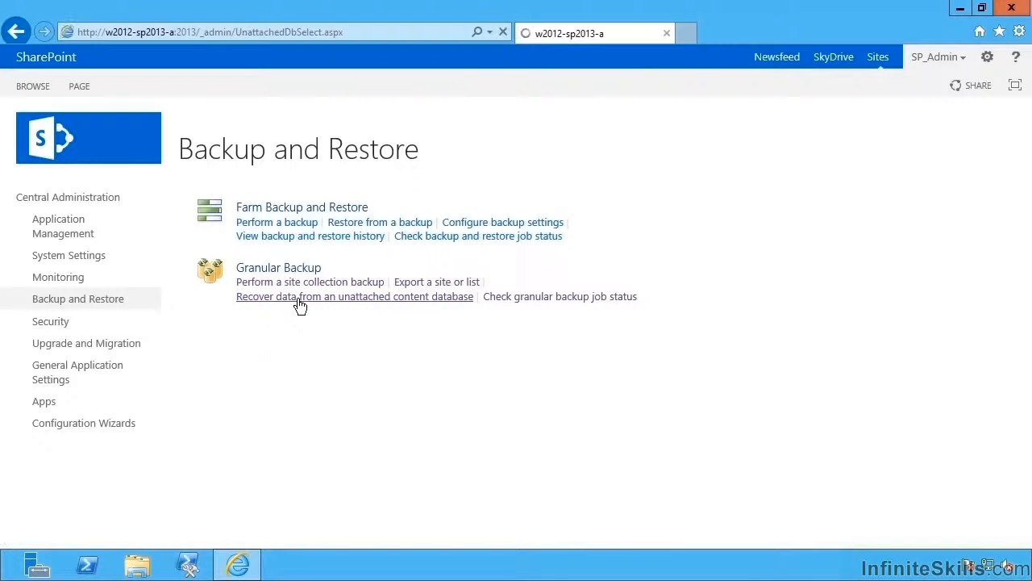
pyautogui.click(563, 265)
pyautogui.click(543, 305)
pyautogui.write('MyOld')
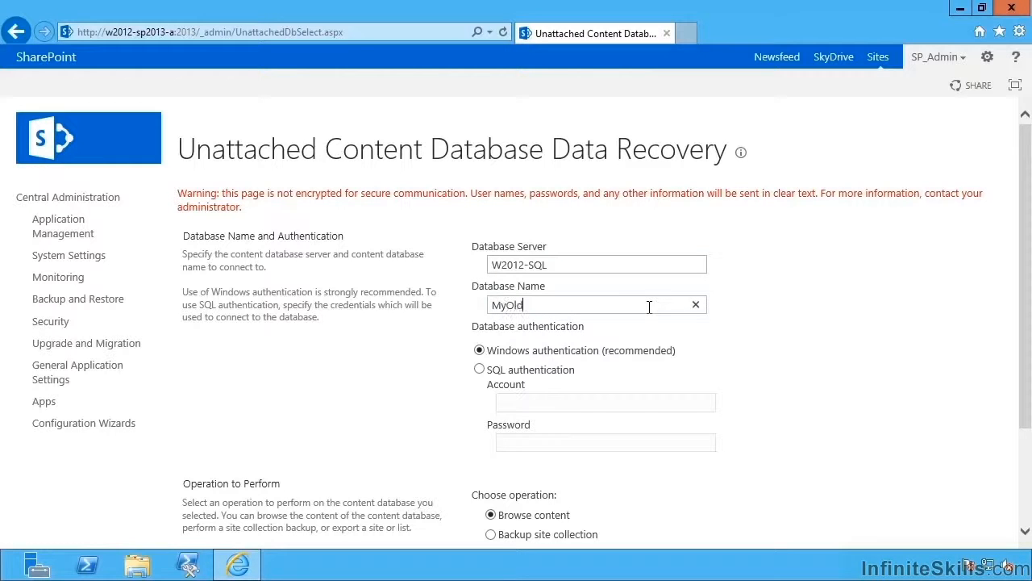
pyautogui.write(' Content_Intranet')
pyautogui.scroll(-2, 655, 360)
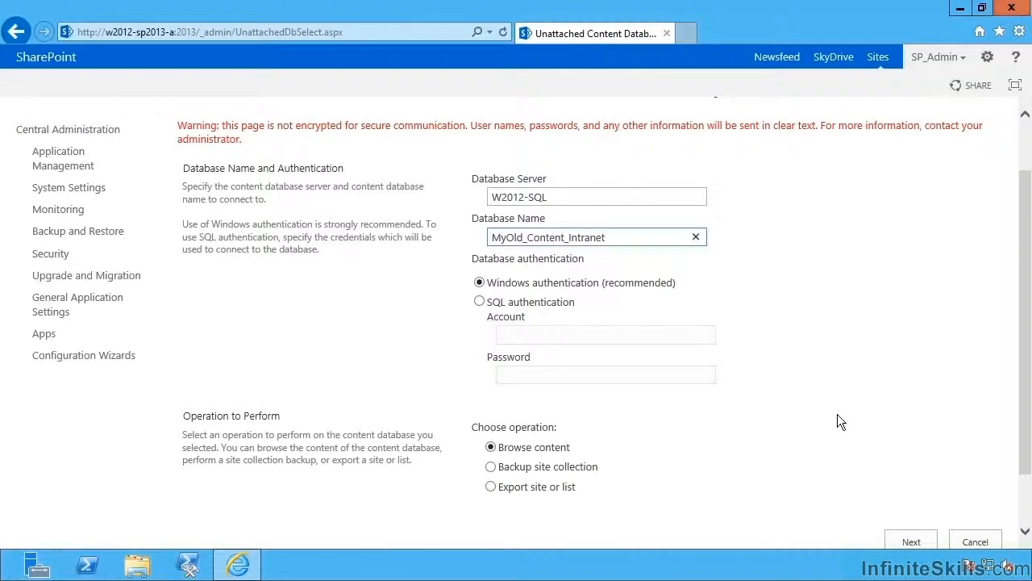
pyautogui.scroll(-2, 838, 416)
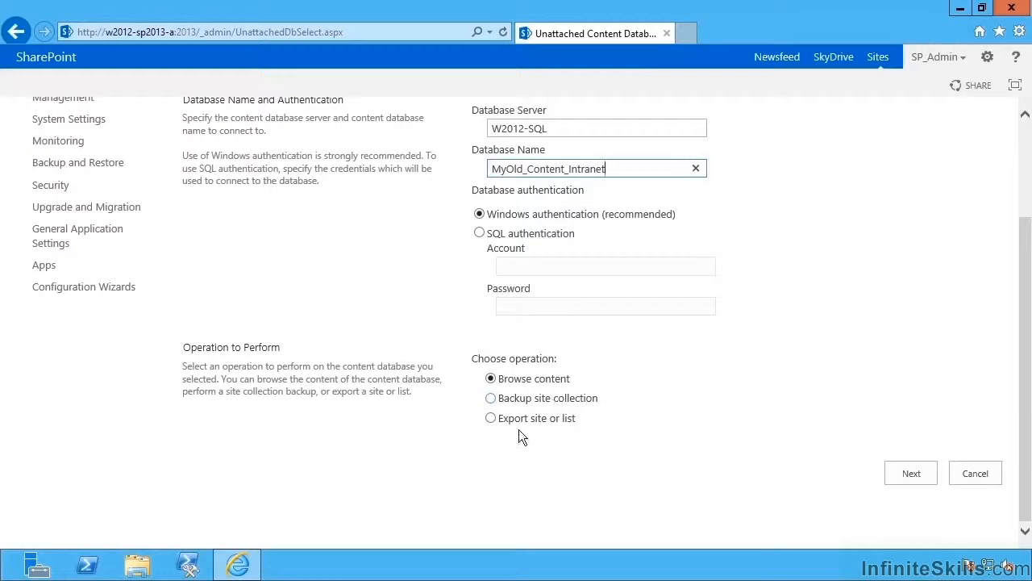
pyautogui.click(906, 471)
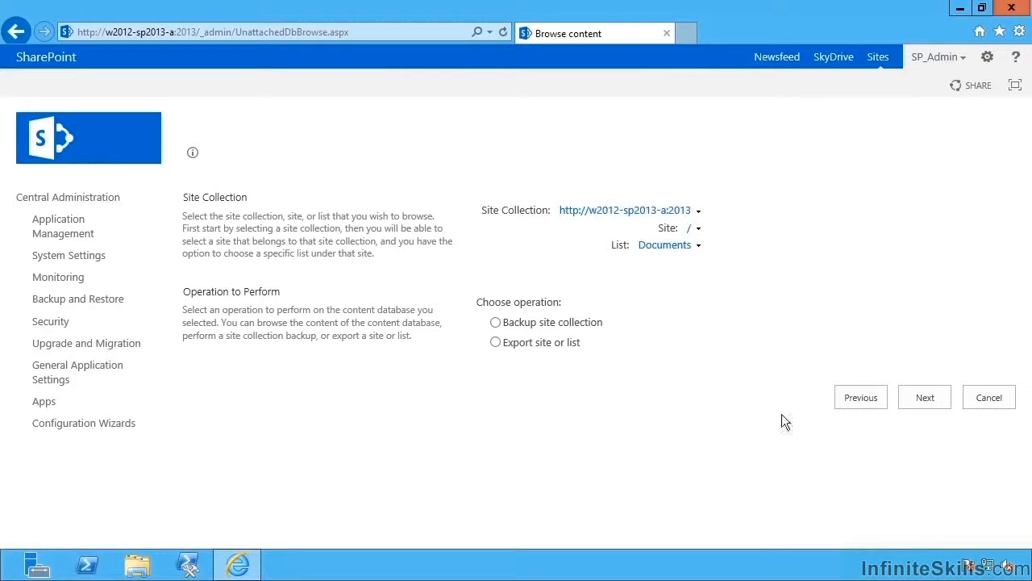
# - Choose the Documents list of the root site in the unattached database and proceed with the Export site or list operation
pyautogui.click(698, 247)
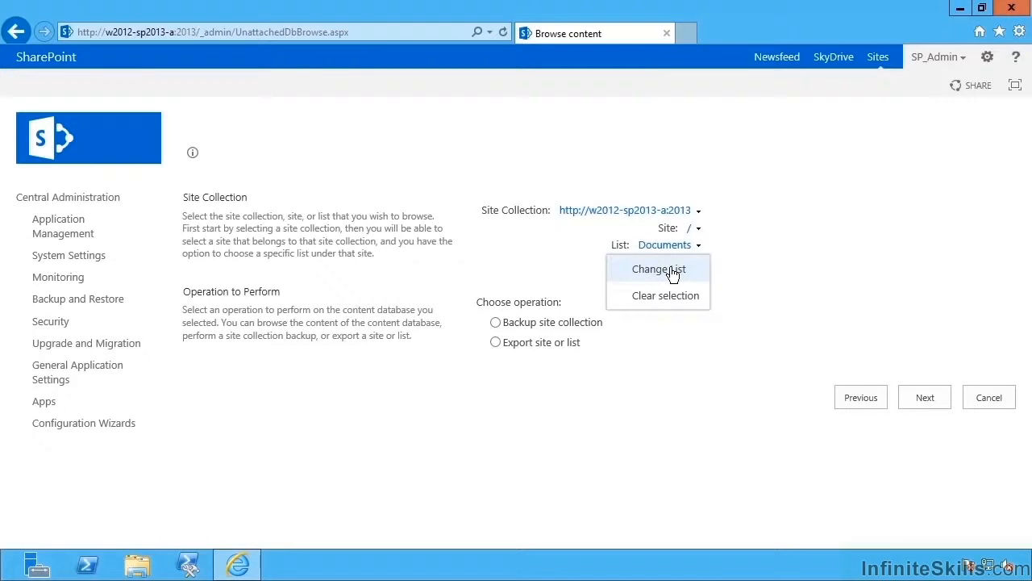
pyautogui.click(671, 270)
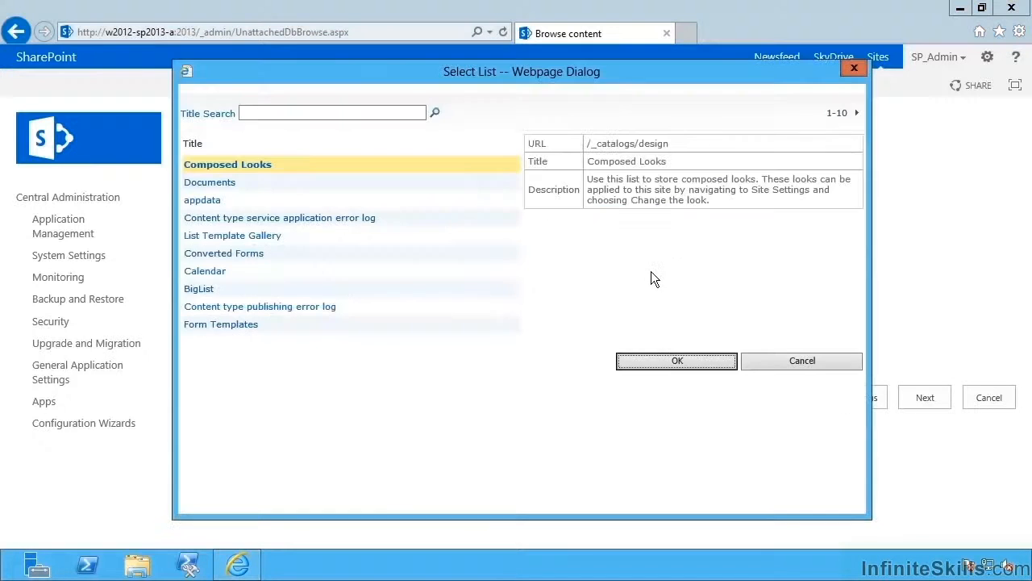
pyautogui.click(215, 182)
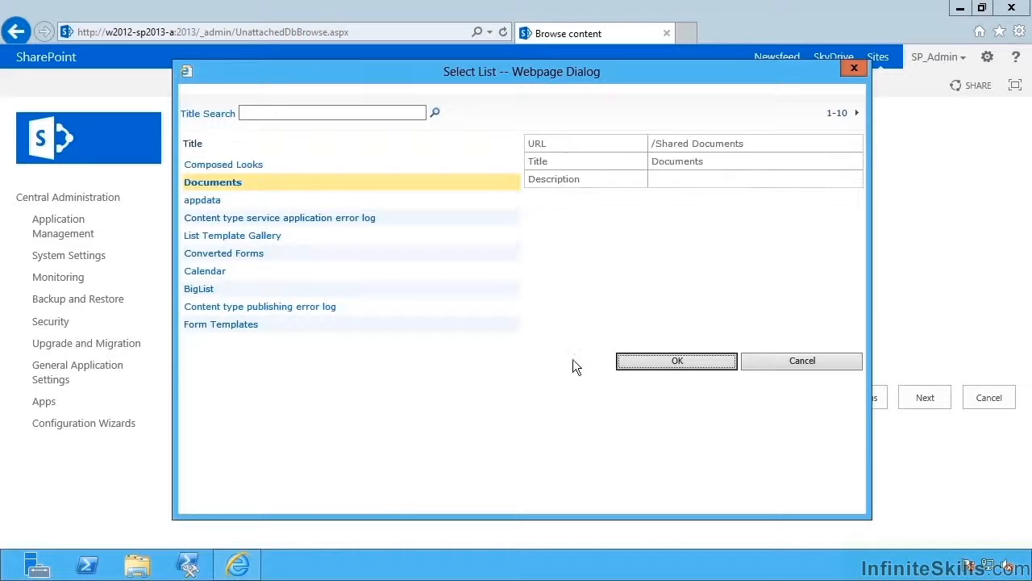
pyautogui.click(653, 362)
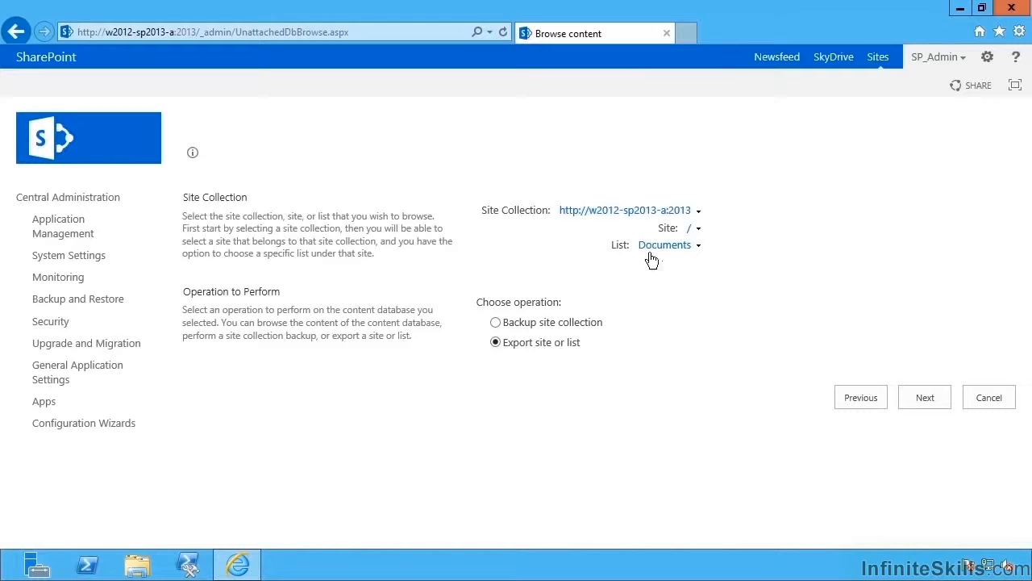
pyautogui.click(926, 399)
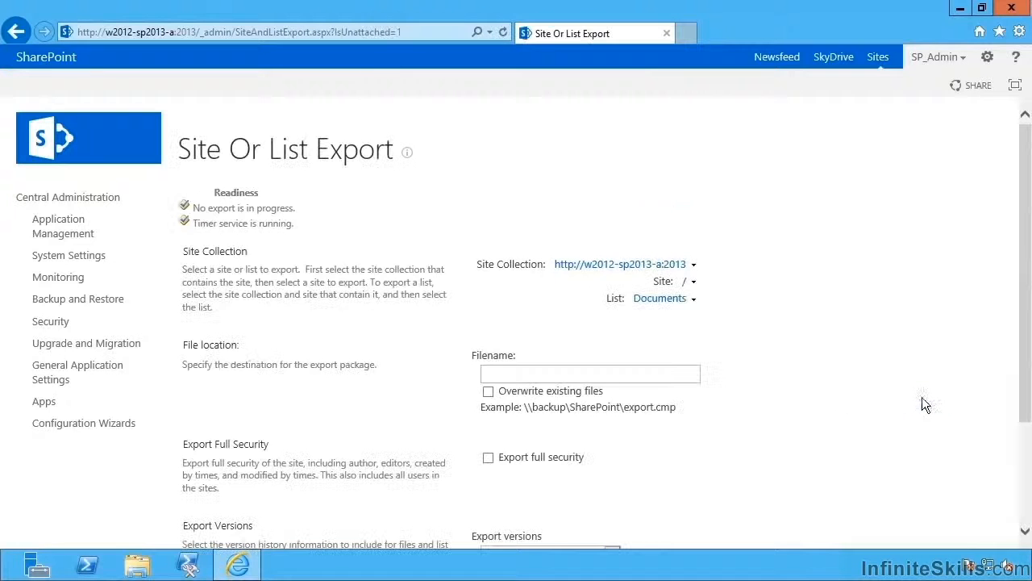
# - Set the export file to \\w2012-sp2013-a\backup\myold_intranet.cmp and include full security in the export
pyautogui.click(638, 381)
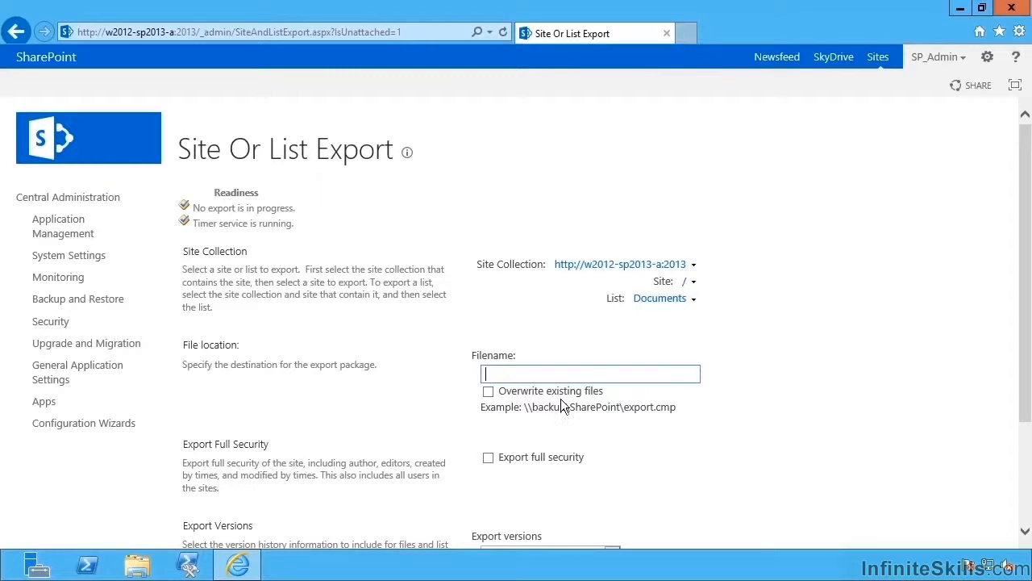
pyautogui.write('\\\\w2012-sp2013-a\\backup\\intranet.bak')
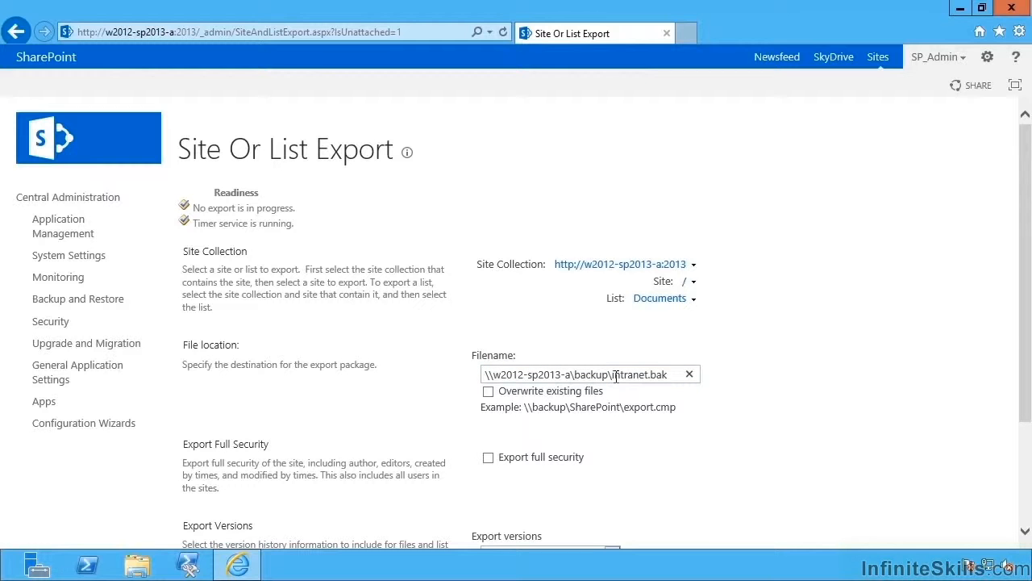
pyautogui.moveTo(668, 375); pyautogui.dragTo(614, 374)
pyautogui.press('BackSpace')
pyautogui.write('myold_intranet.cmp')
pyautogui.click(838, 356)
pyautogui.scroll(-3, 838, 356)
pyautogui.click(488, 322)
# - Start the export from the unattached database and refresh the granular backup job status until it finishes
pyautogui.click(904, 484)
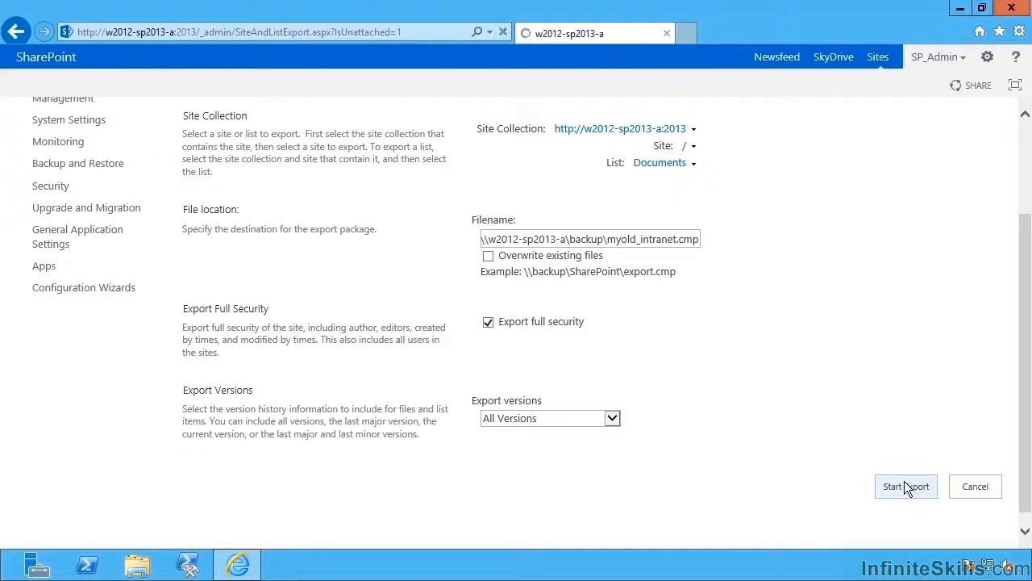
pyautogui.click(213, 274)
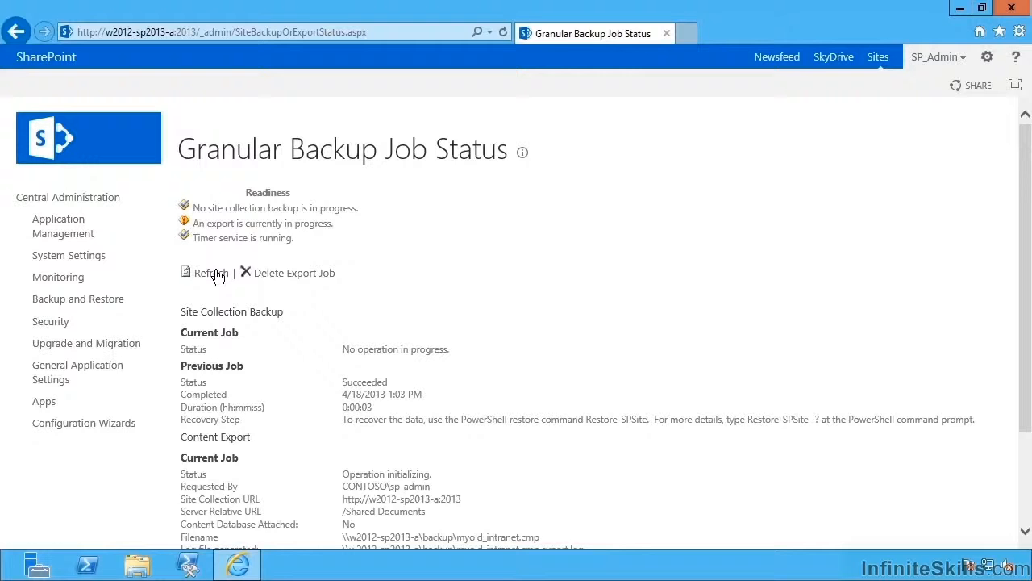
pyautogui.click(215, 274)
pyautogui.click(205, 275)
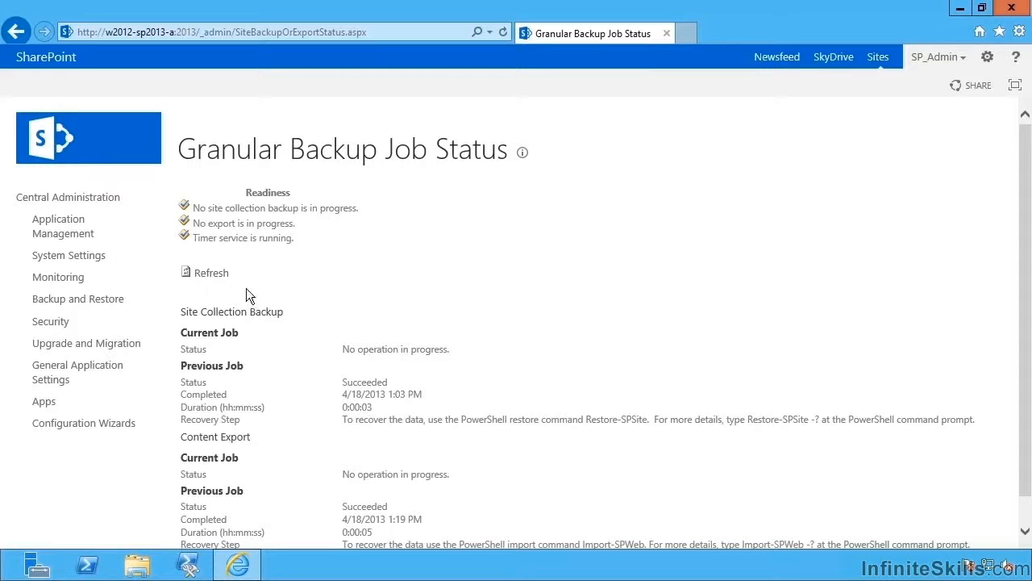
# - Check the backup folder on Local Disk (C:) in File Explorer for the myold_intranet.cmp export file
pyautogui.click(137, 565)
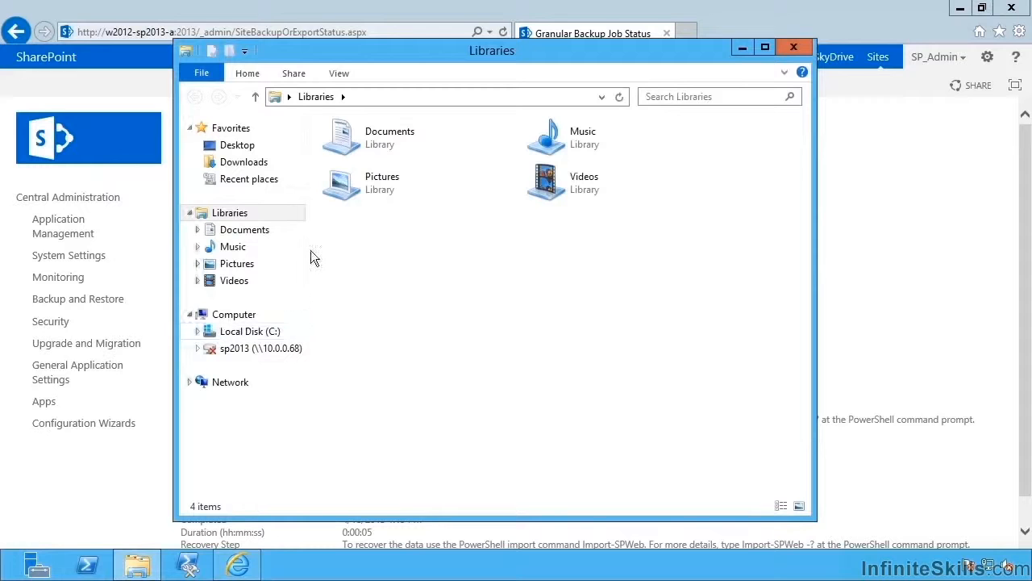
pyautogui.click(271, 333)
pyautogui.doubleClick(367, 146)
pyautogui.click(365, 229)
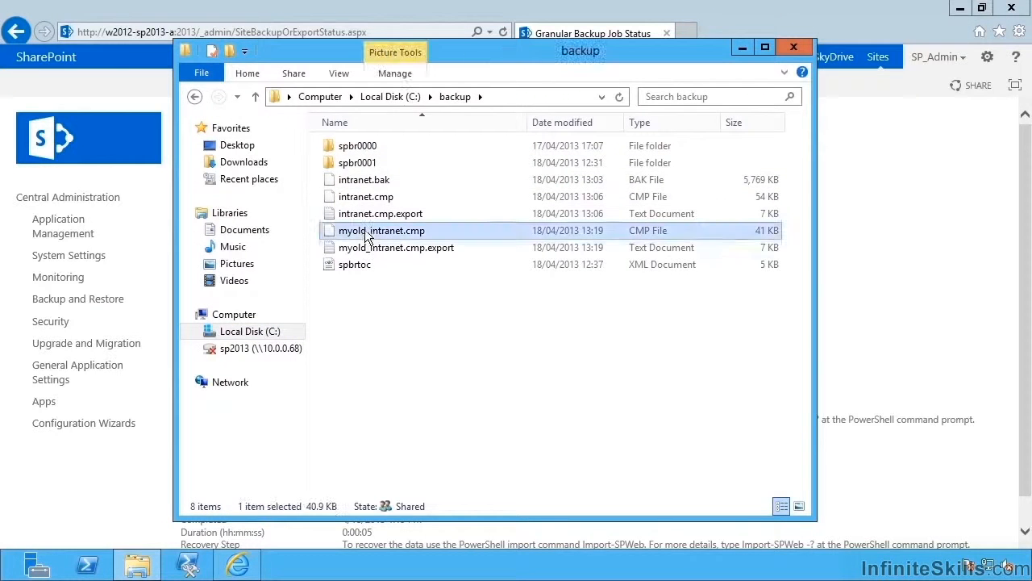